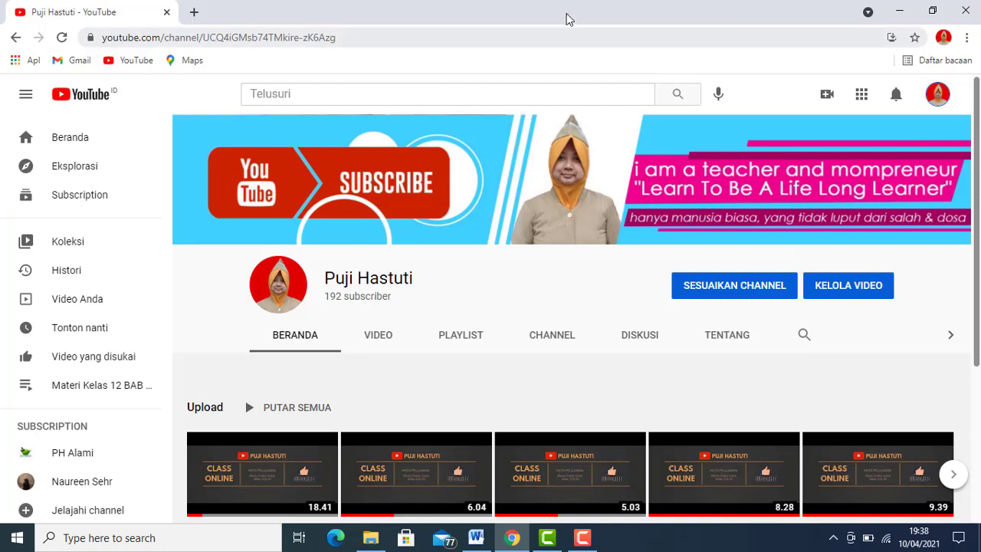
# Search the web for google drive in a new tab, then open the Google Drive sign-in result with the first listed account
pyautogui.click(194, 13)
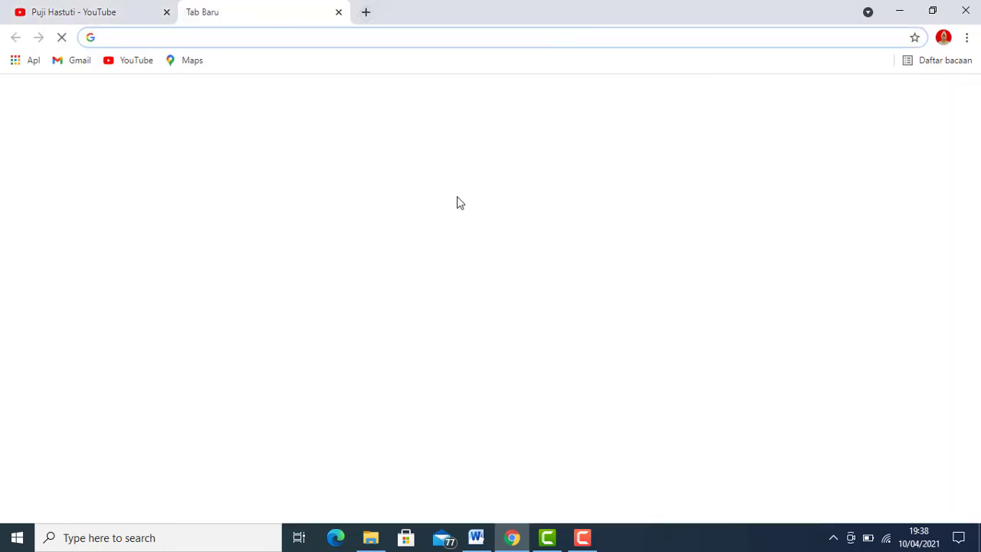
pyautogui.click(383, 300)
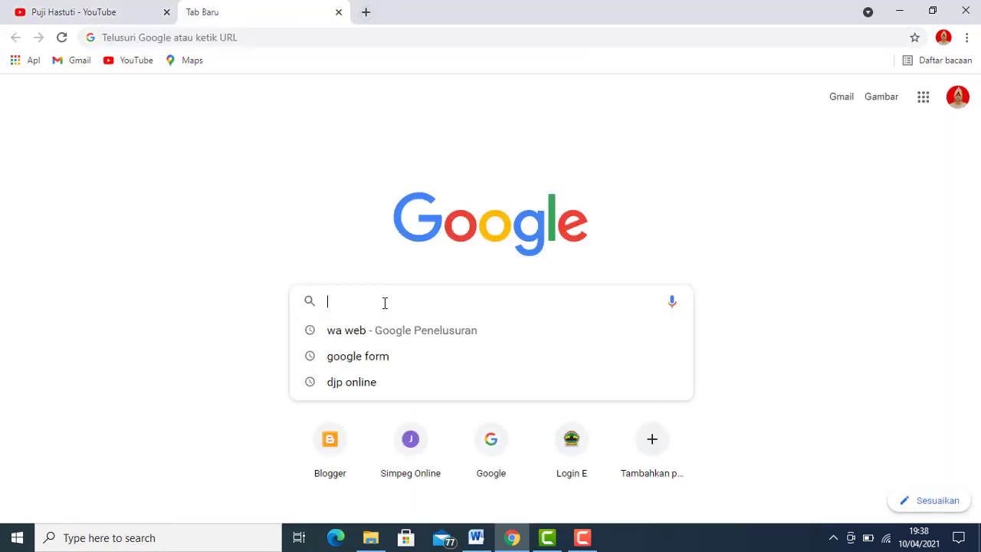
pyautogui.write('google')
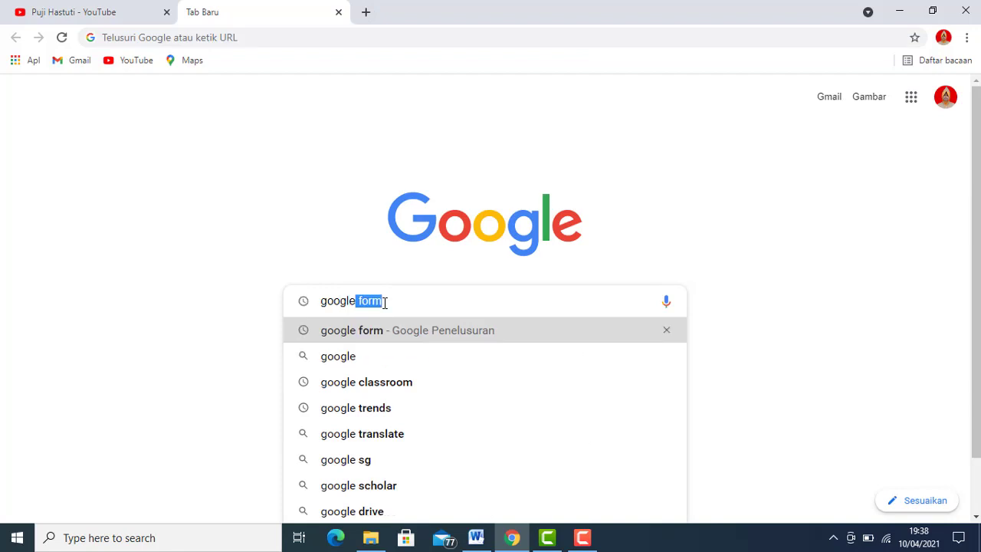
pyautogui.click(410, 511)
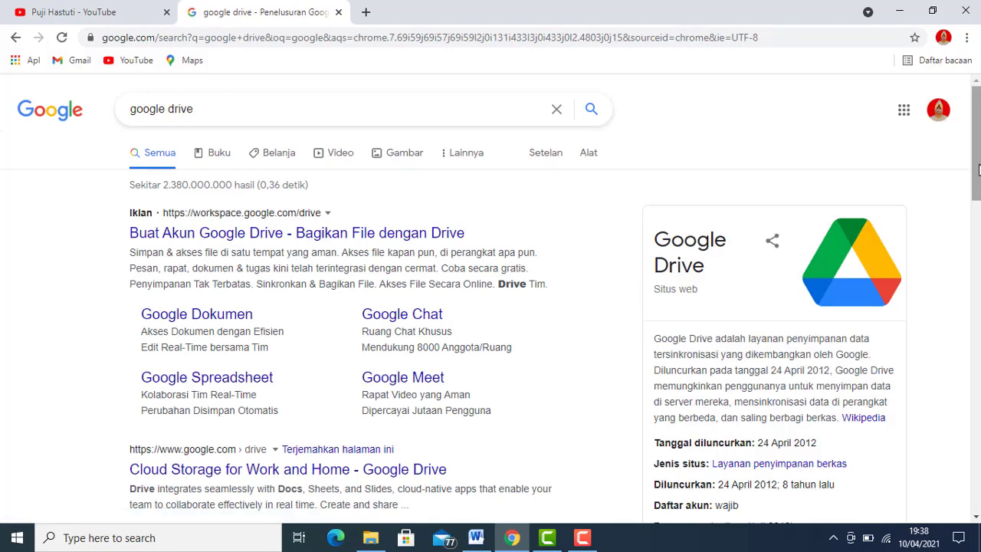
pyautogui.moveTo(977, 169); pyautogui.dragTo(978, 256)
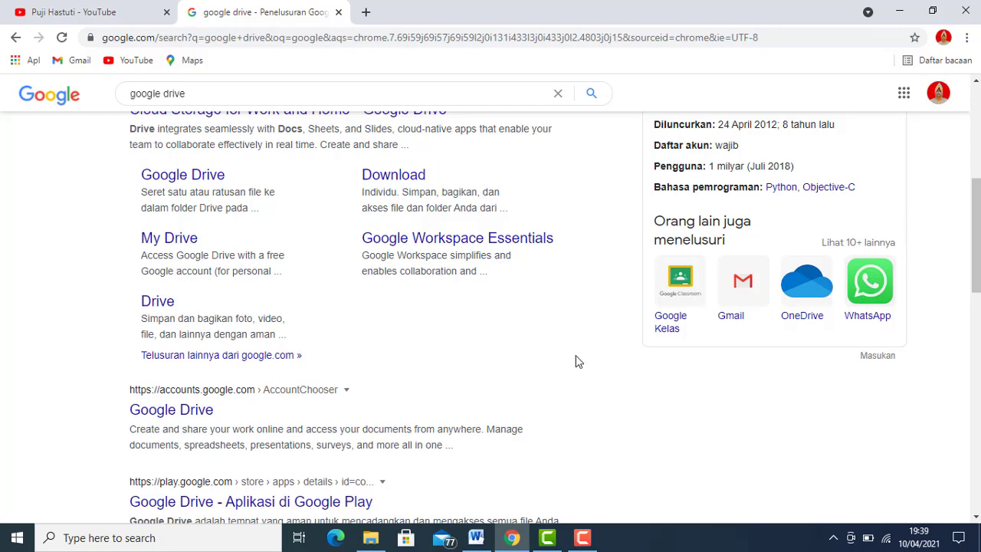
pyautogui.click(186, 412)
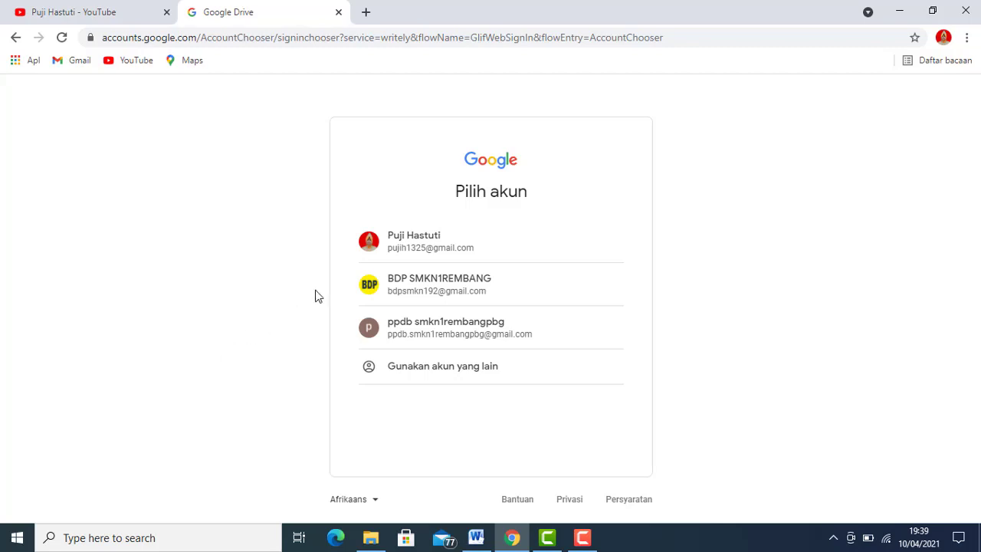
pyautogui.click(425, 254)
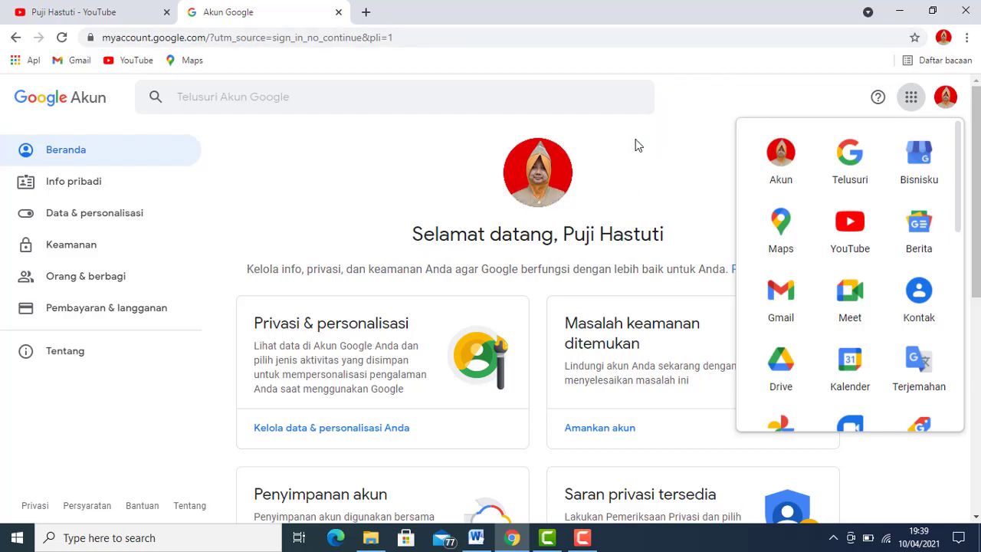
# Look through the account's Data & personalisasi settings and return to the account home page
pyautogui.click(108, 221)
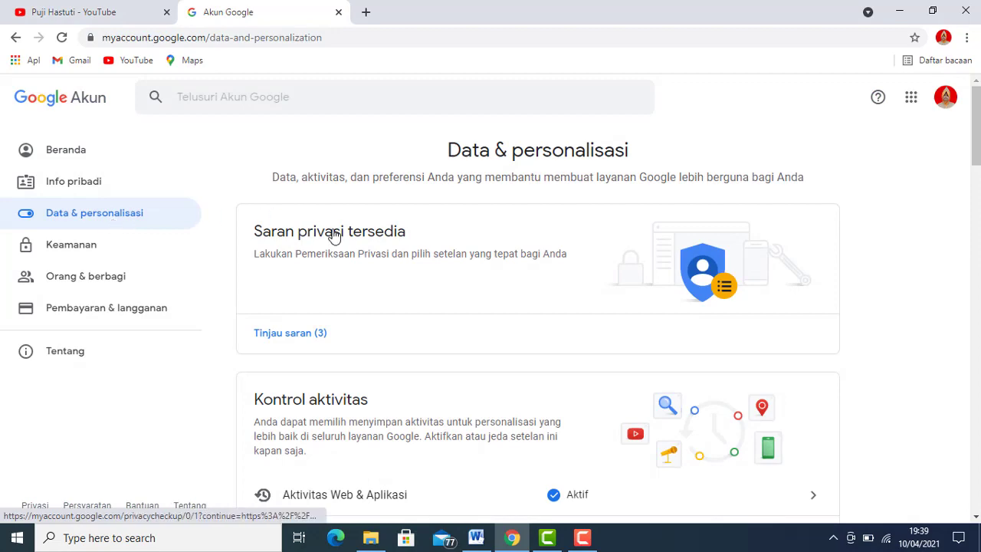
pyautogui.scroll(-5, 978, 404)
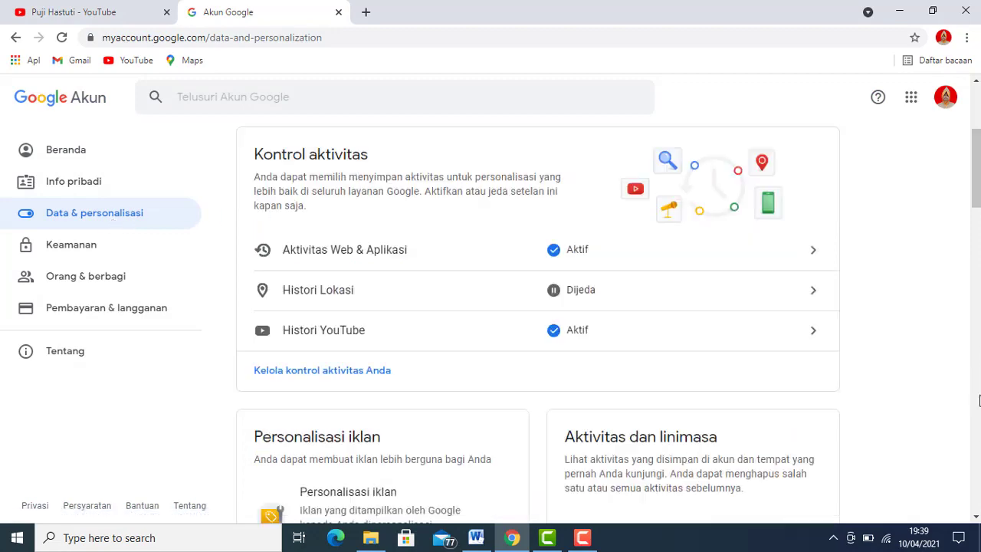
pyautogui.scroll(-15, 538, 321)
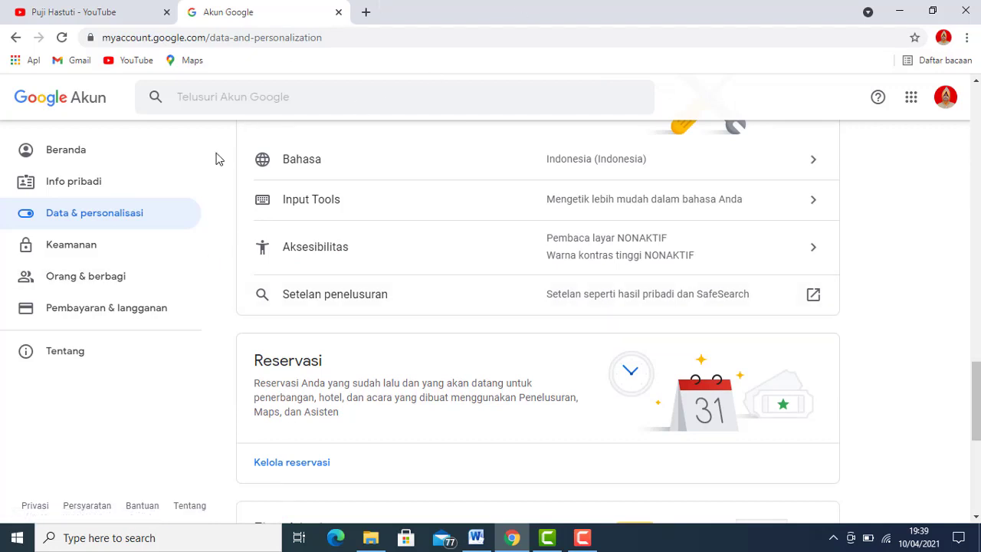
pyautogui.click(69, 155)
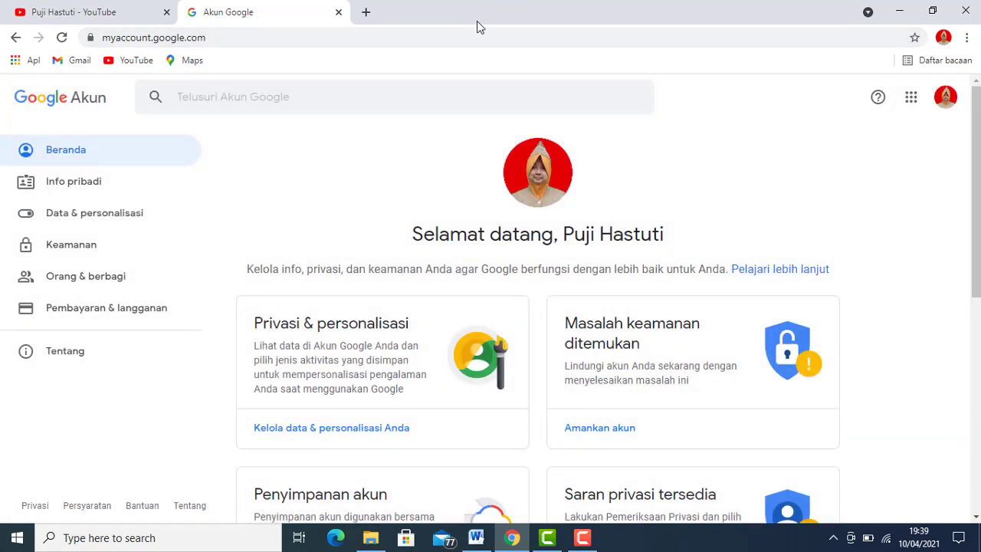
# Search for drive saya in a new tab and open the personal Drive through the Google Drive result
pyautogui.click(364, 13)
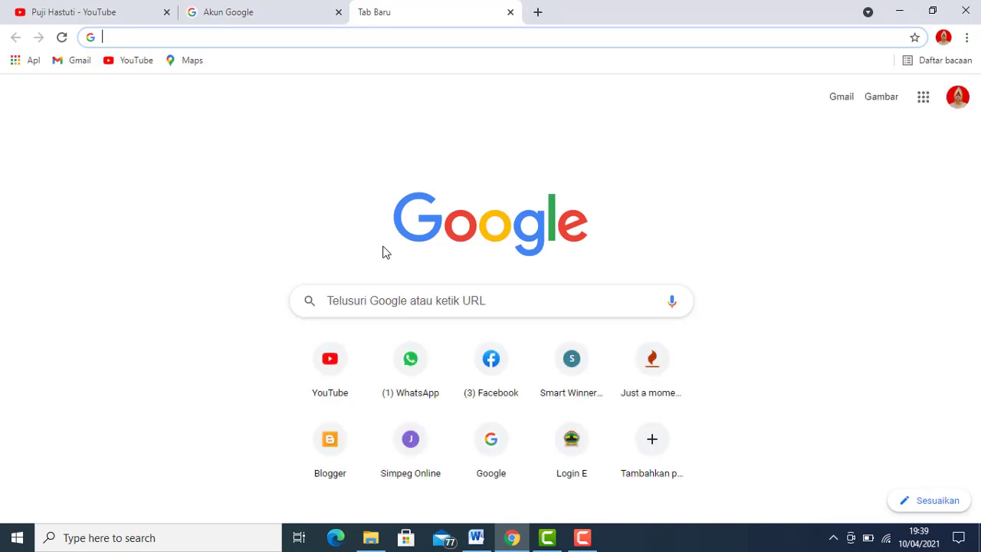
pyautogui.click(411, 310)
pyautogui.write('d')
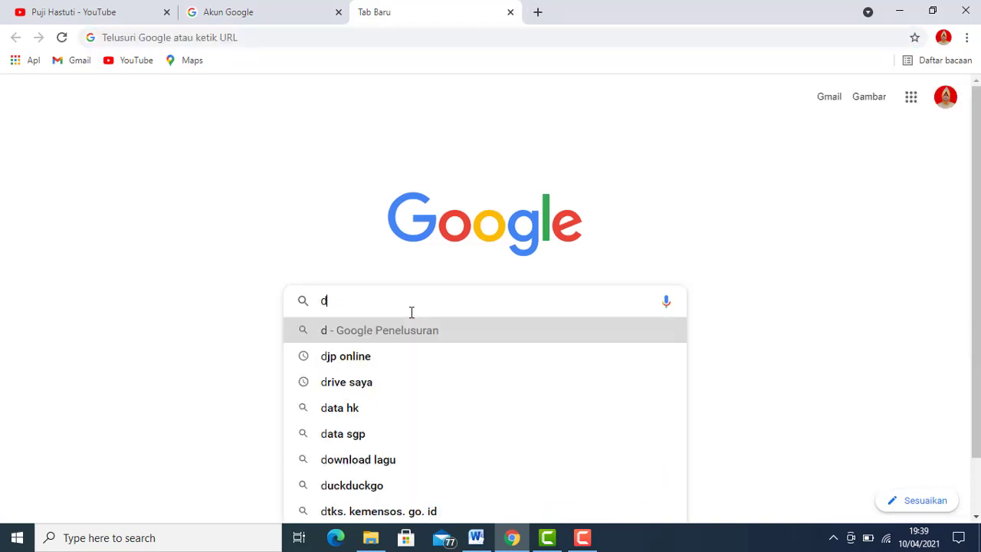
pyautogui.write('rive')
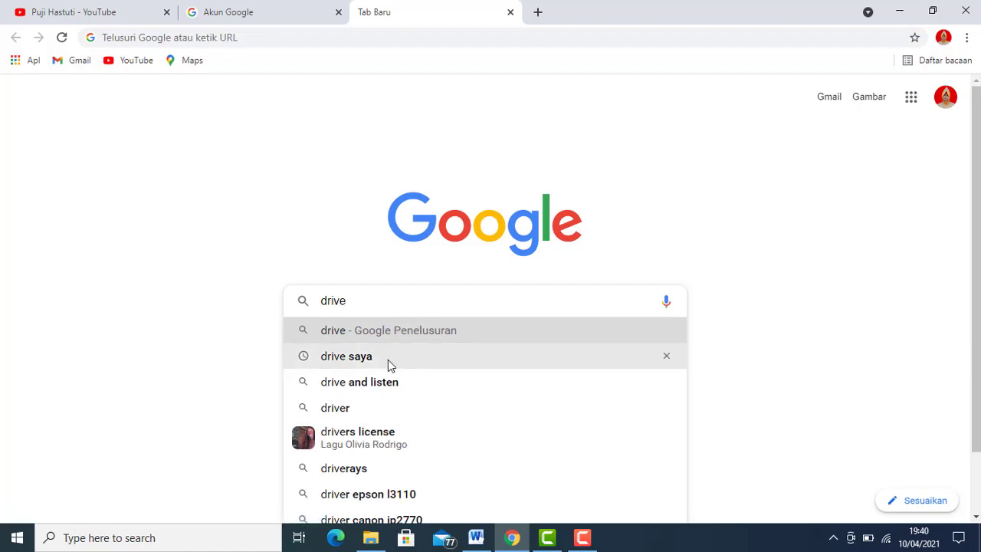
pyautogui.click(388, 360)
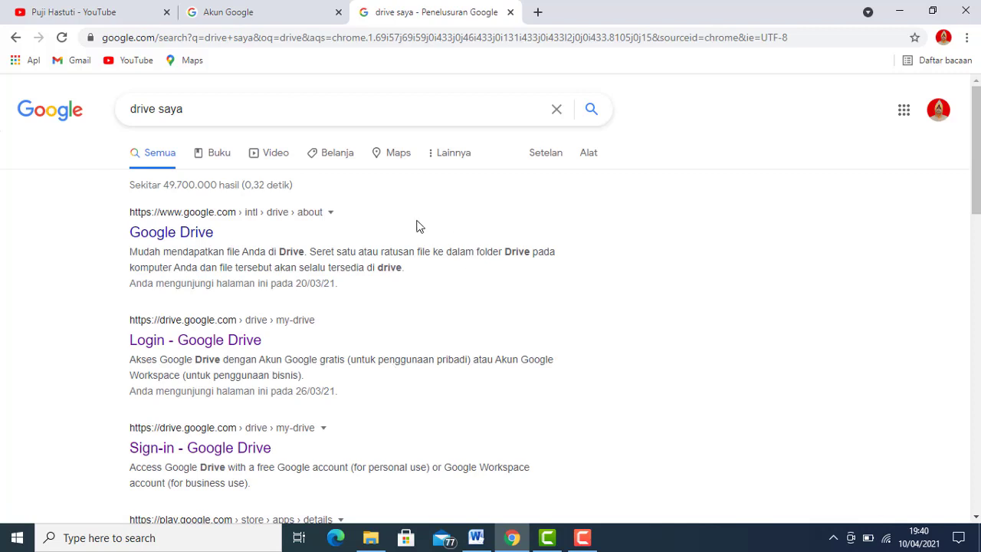
pyautogui.click(190, 241)
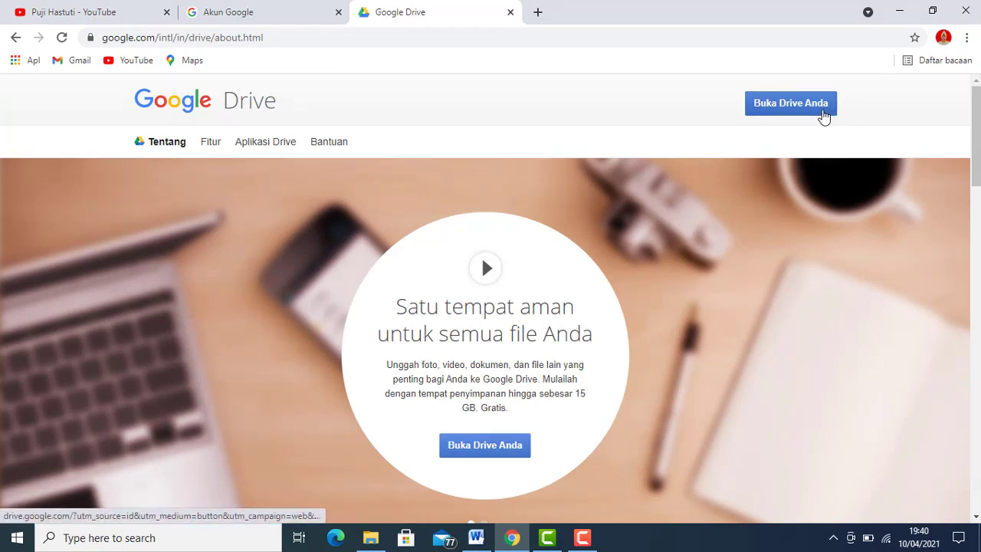
pyautogui.click(823, 115)
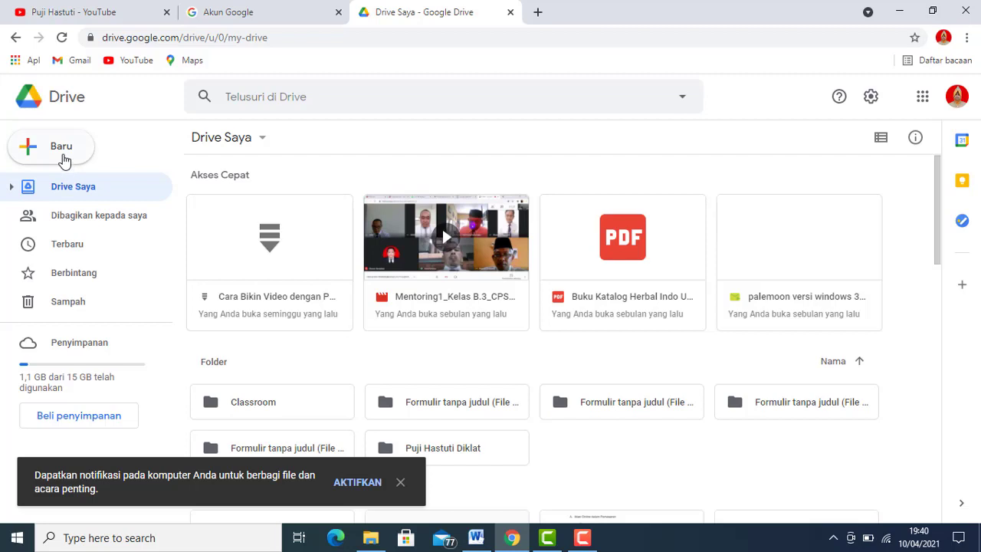
pyautogui.click(65, 160)
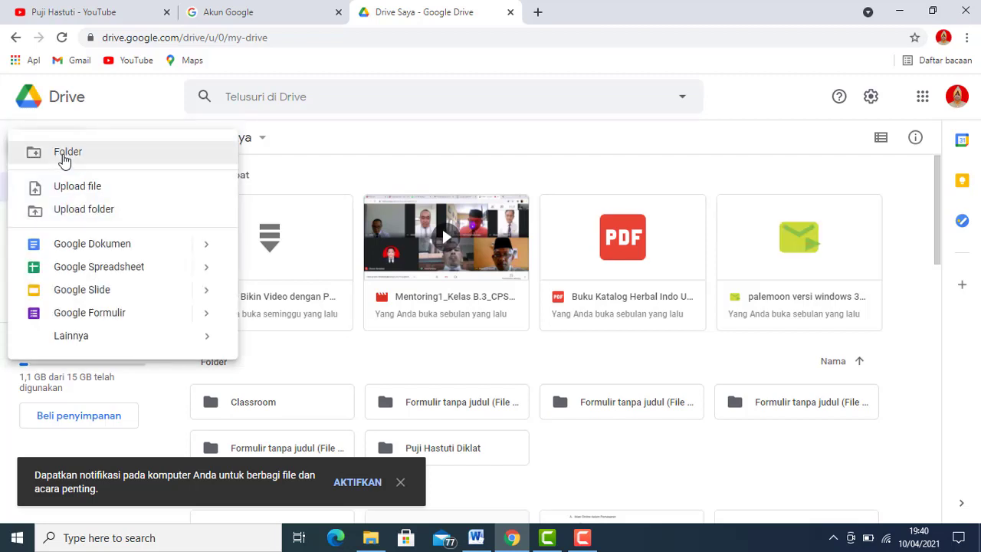
pyautogui.click(337, 146)
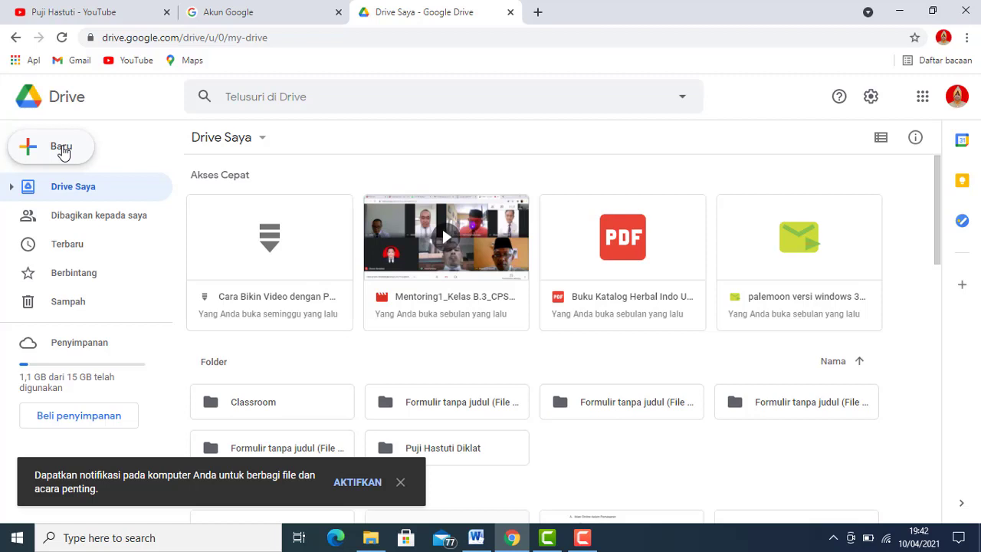
# Upload the file penutupan kas jan feb mar 2021 from the BOP 2021 folder to Drive Saya and dismiss the notification prompt
pyautogui.click(62, 151)
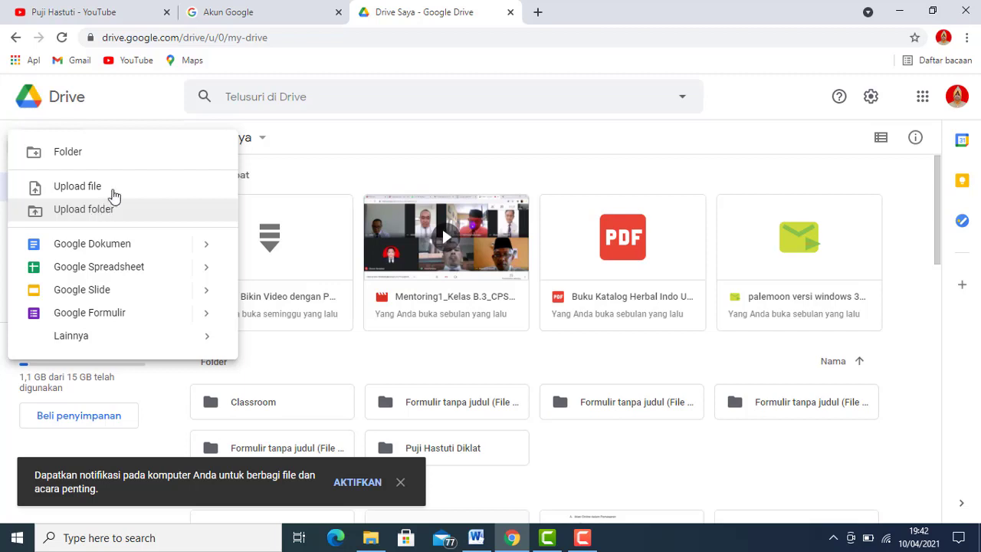
pyautogui.click(131, 189)
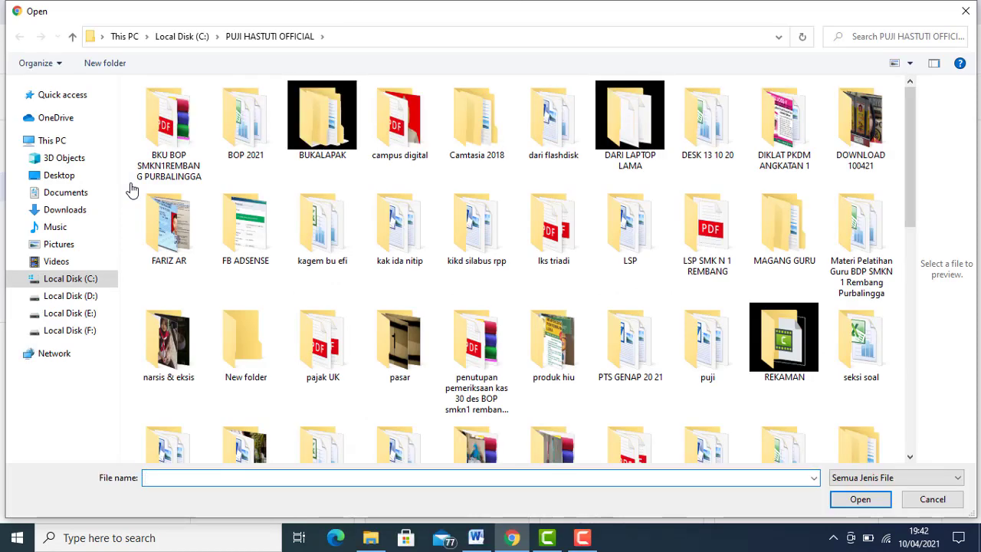
pyautogui.doubleClick(249, 122)
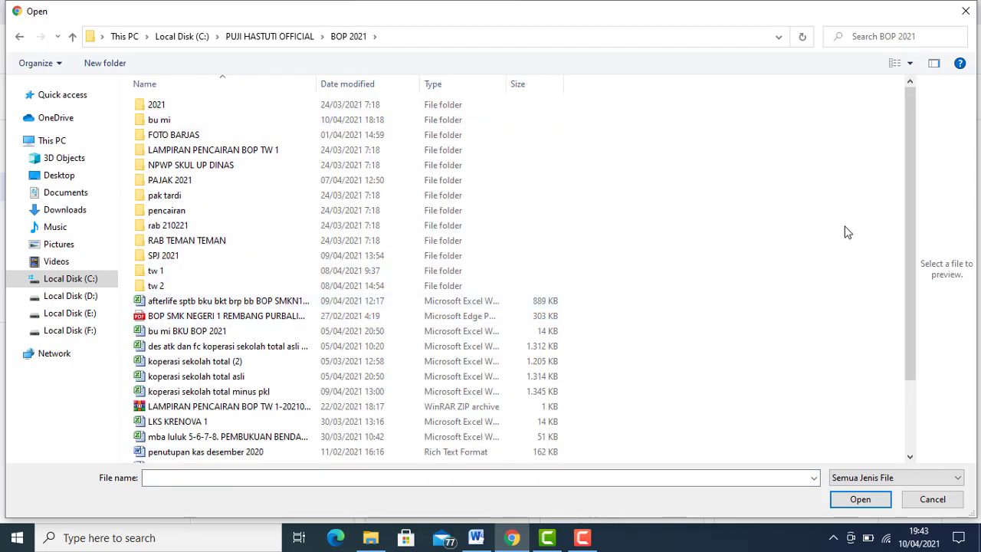
pyautogui.moveTo(913, 238); pyautogui.dragTo(946, 394)
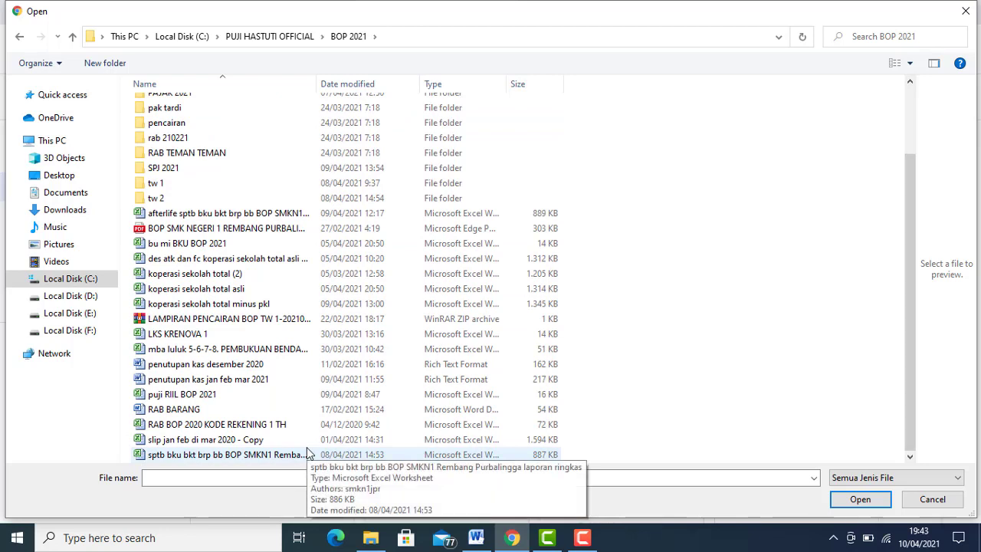
pyautogui.click(292, 394)
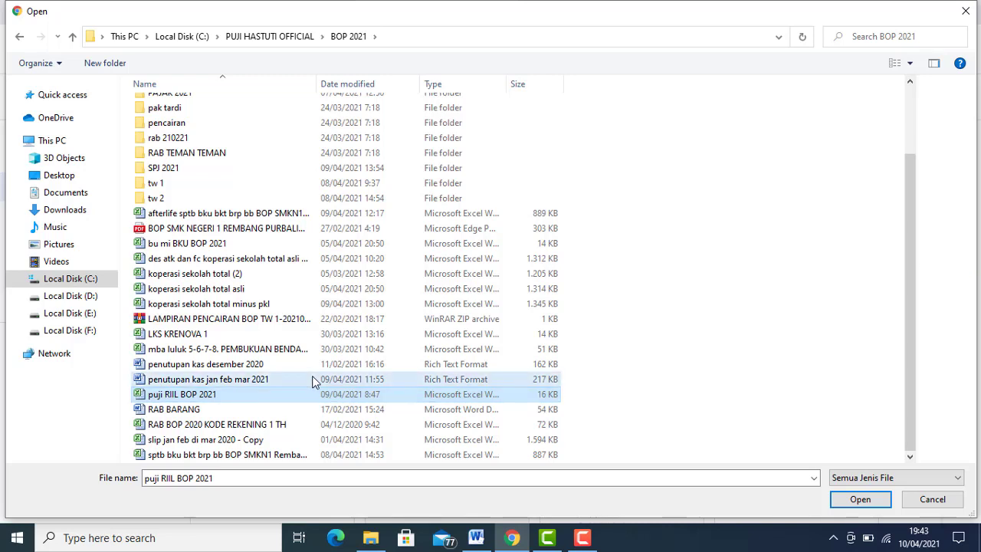
pyautogui.click(316, 381)
pyautogui.click(859, 499)
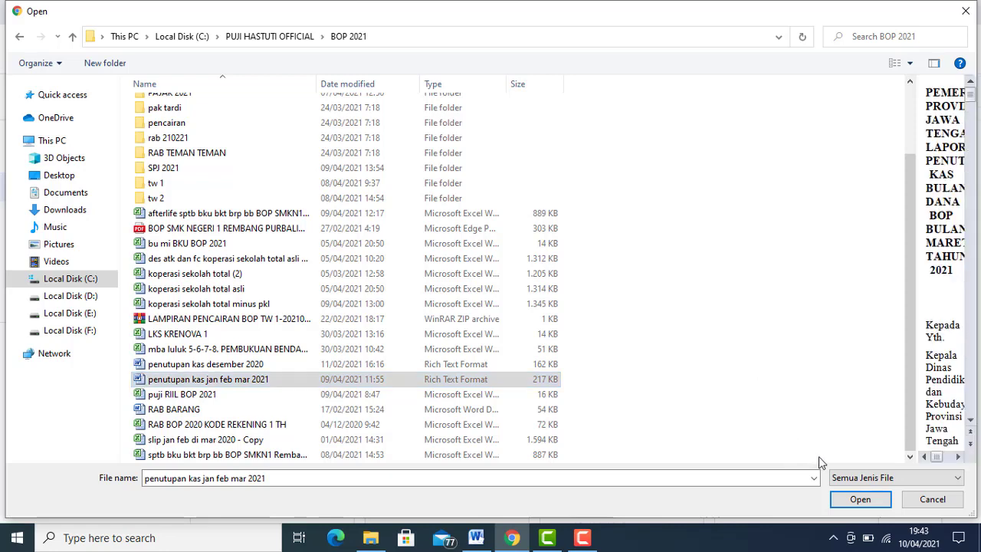
pyautogui.click(859, 499)
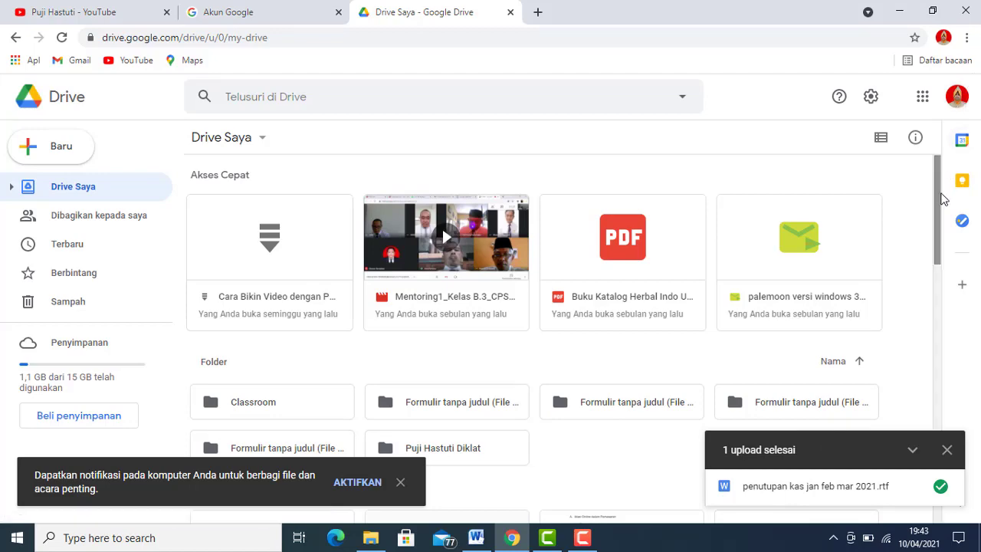
pyautogui.moveTo(942, 200); pyautogui.dragTo(979, 463)
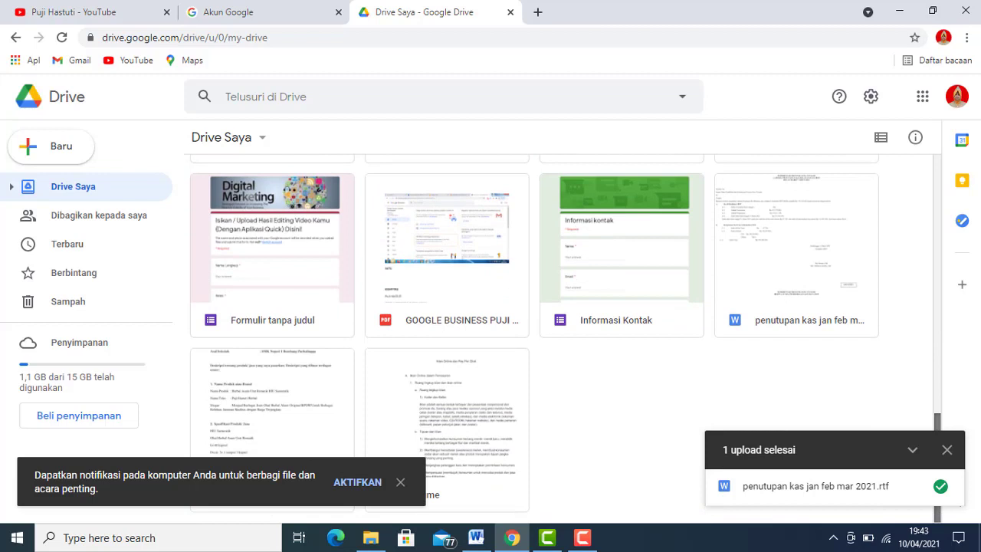
pyautogui.click(401, 483)
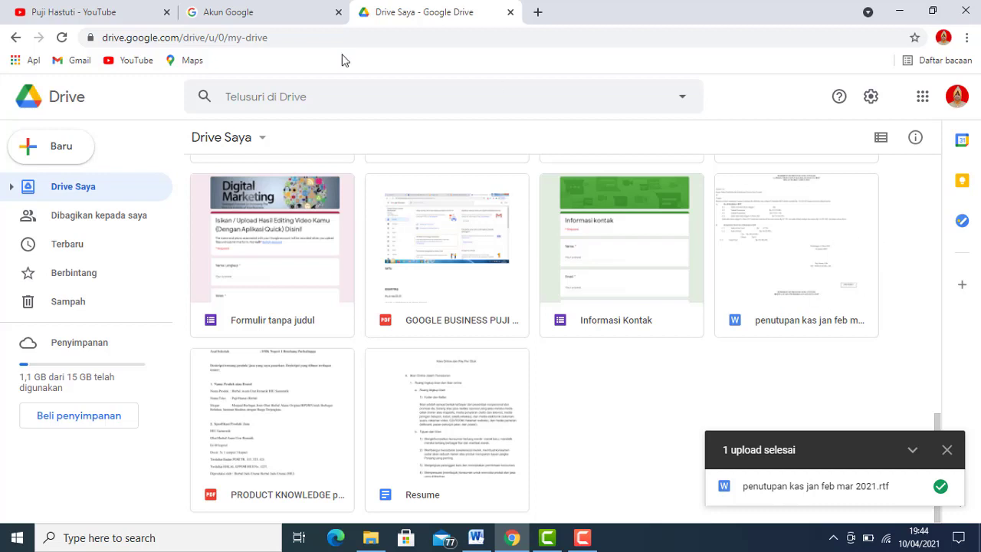
# Upload the folder DOWNLOAD 100421 from the OFFICIAL folder on Local Disk (C:) to Drive Saya, approving the upload of all its files
pyautogui.click(68, 156)
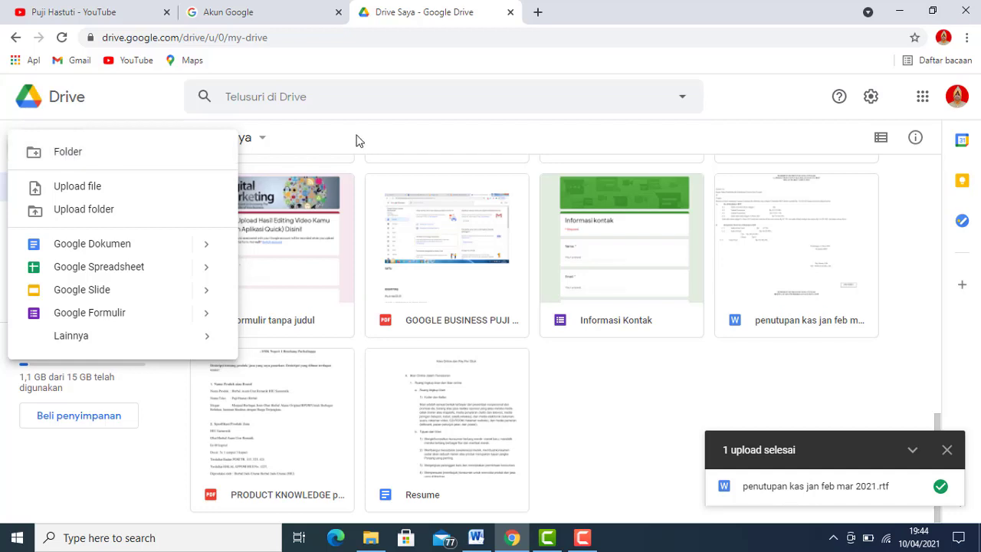
pyautogui.click(357, 140)
pyautogui.click(51, 147)
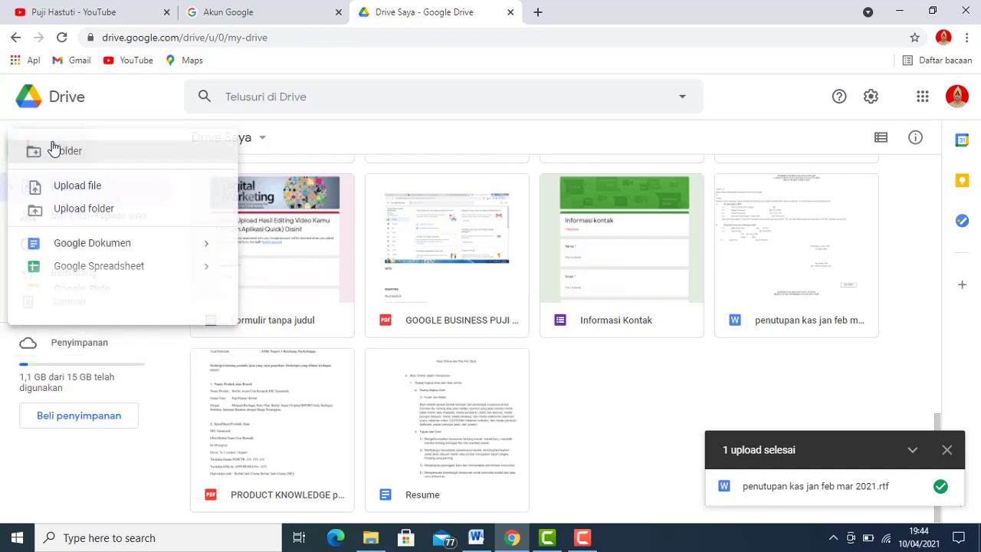
pyautogui.click(100, 217)
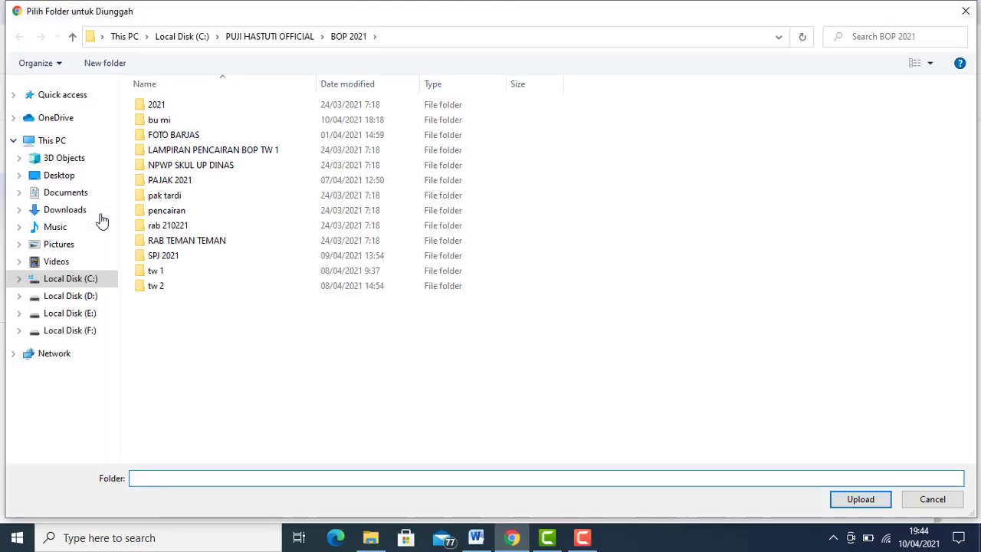
pyautogui.click(103, 277)
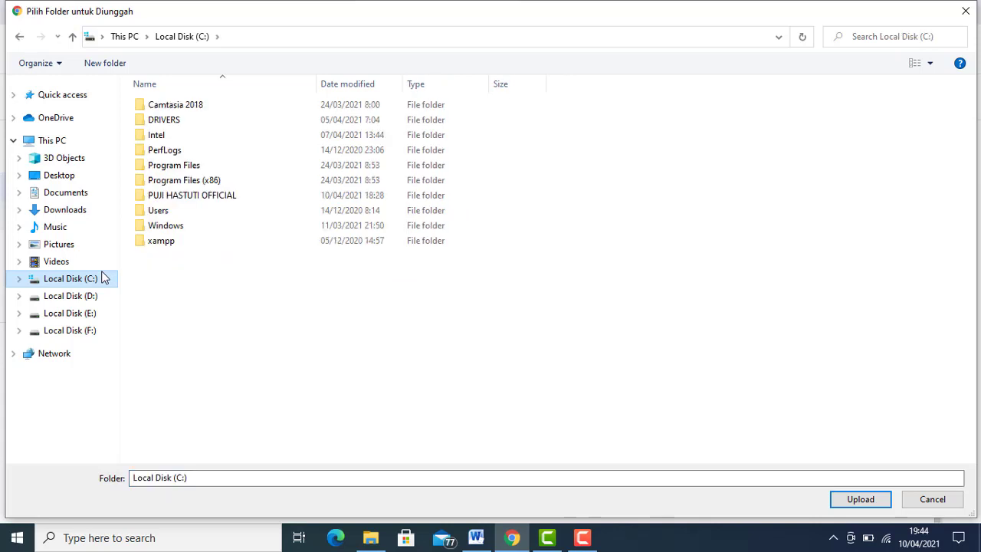
pyautogui.doubleClick(191, 195)
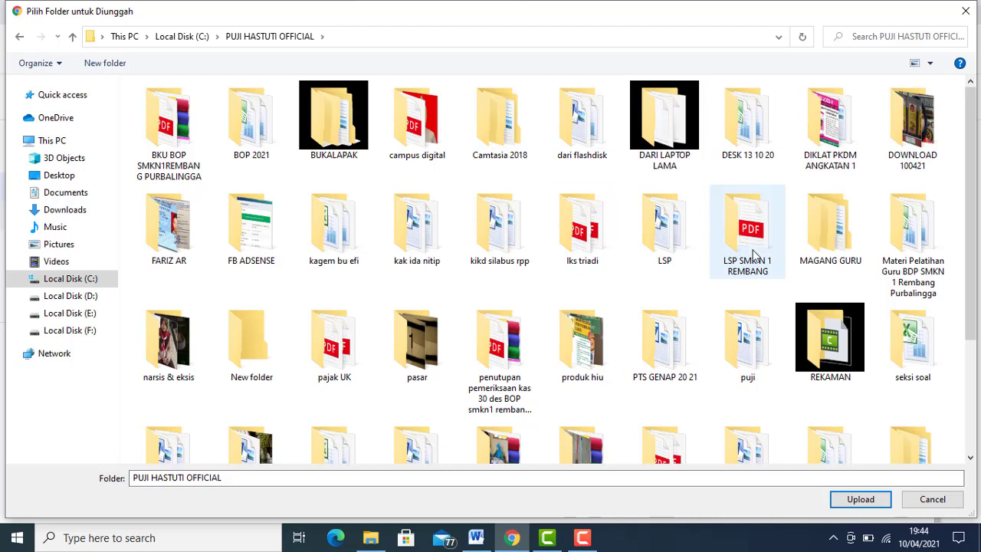
pyautogui.doubleClick(900, 136)
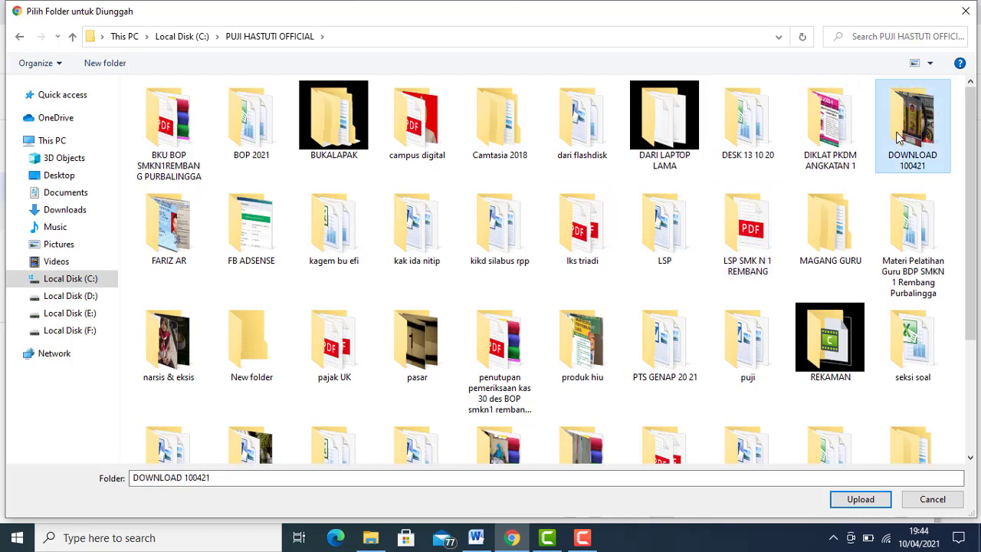
pyautogui.click(19, 36)
pyautogui.click(873, 502)
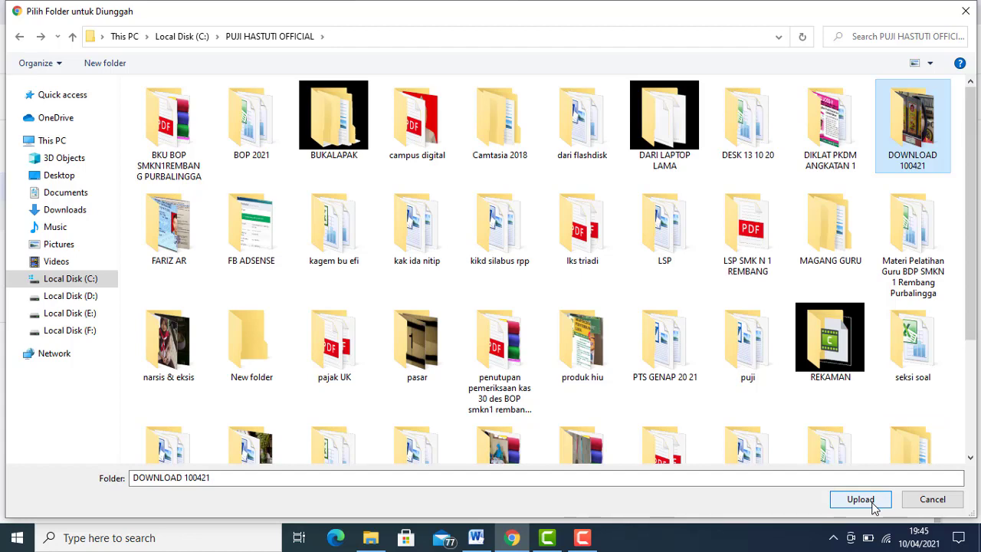
pyautogui.click(872, 505)
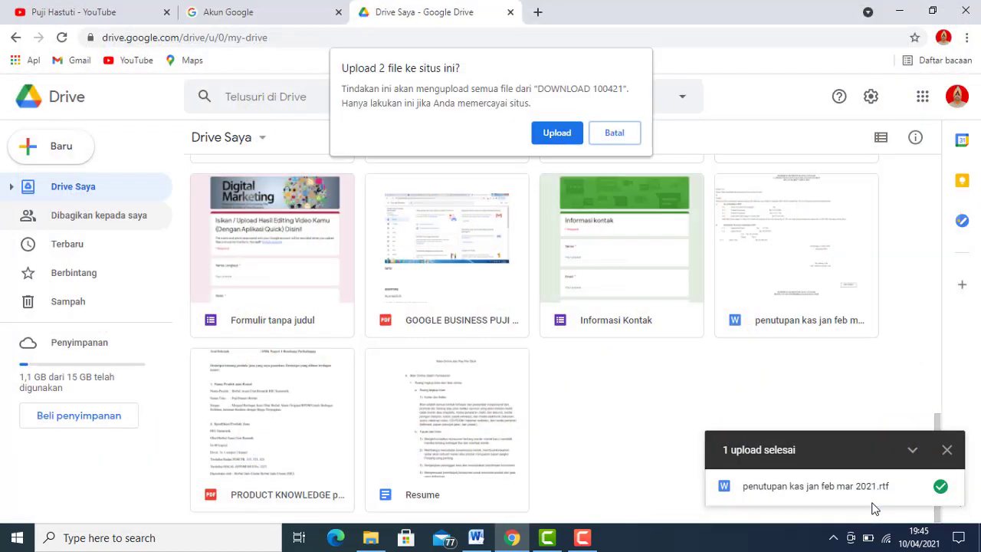
pyautogui.click(558, 139)
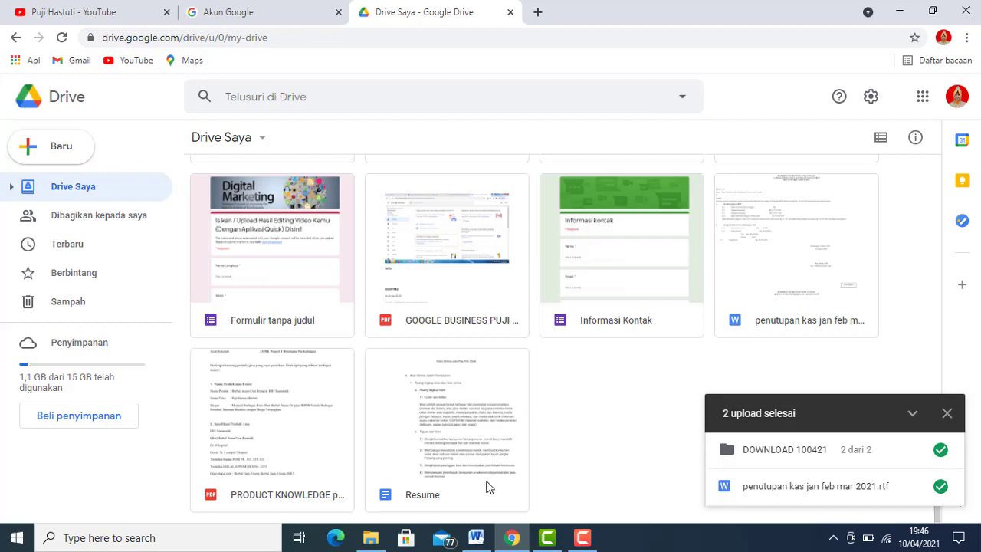
# Look through the folders and files in Drive Saya for the uploaded DOWNLOAD 100421 folder and penutupan kas file
pyautogui.click(941, 302)
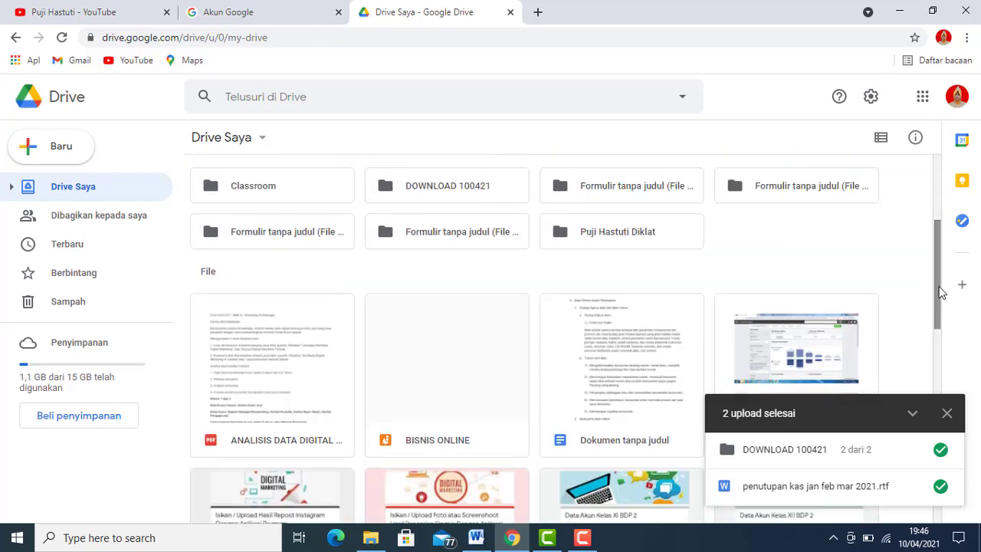
pyautogui.scroll(-1, 941, 291)
pyautogui.scroll(-3, 944, 298)
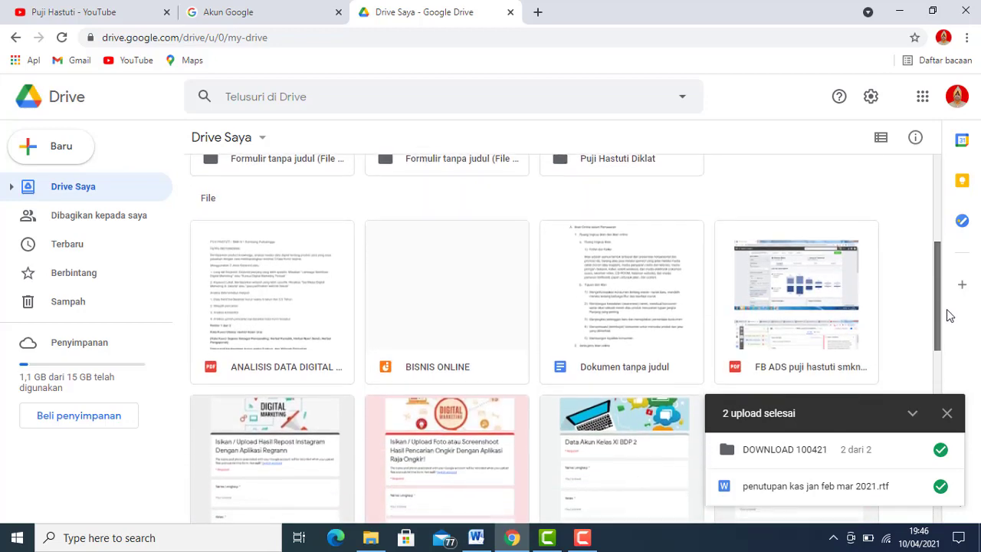
pyautogui.scroll(-5, 956, 383)
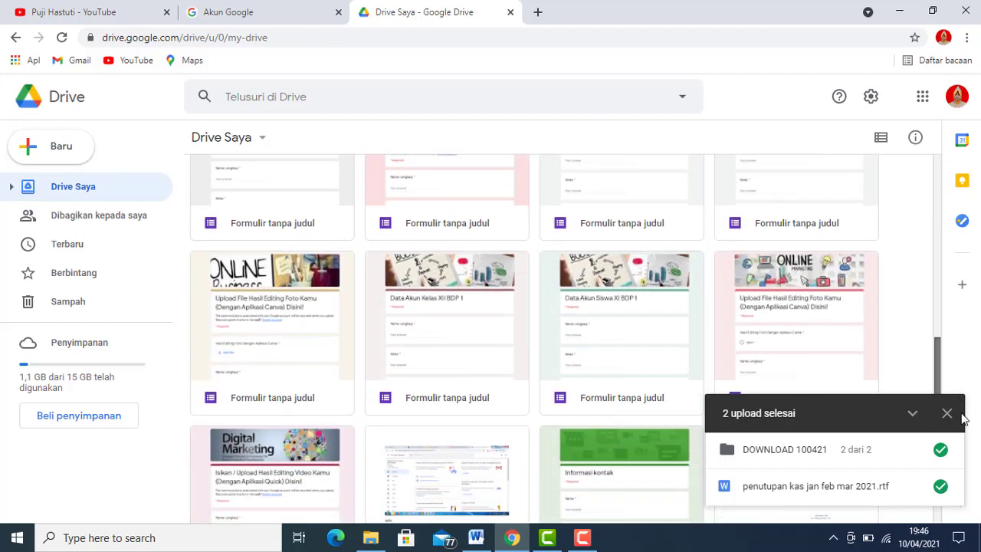
pyautogui.scroll(-1, 967, 490)
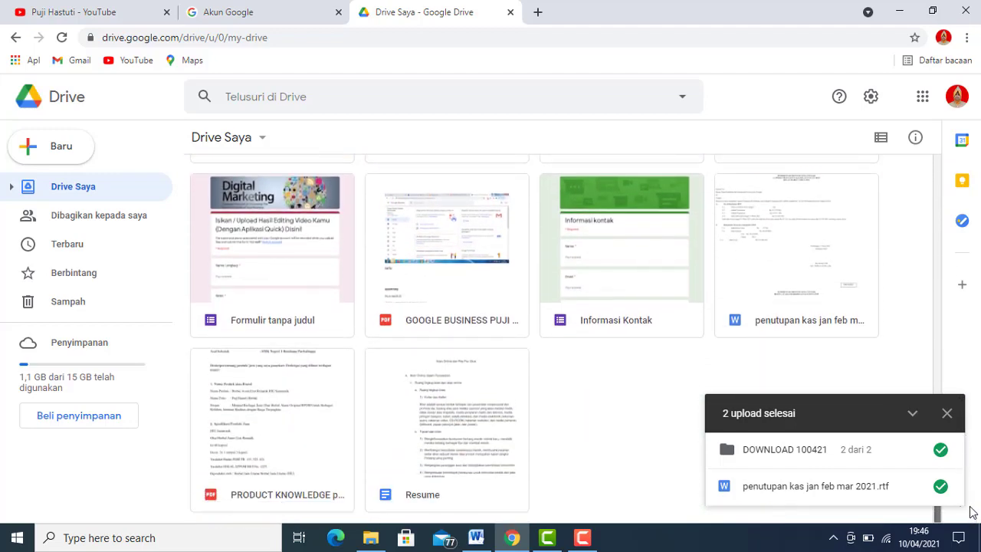
pyautogui.scroll(2, 964, 479)
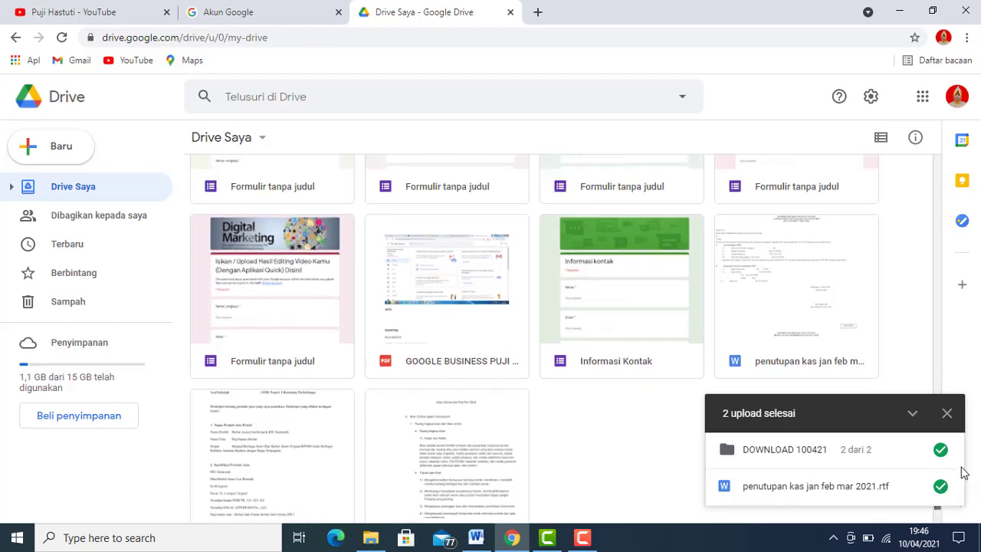
pyautogui.scroll(4, 953, 438)
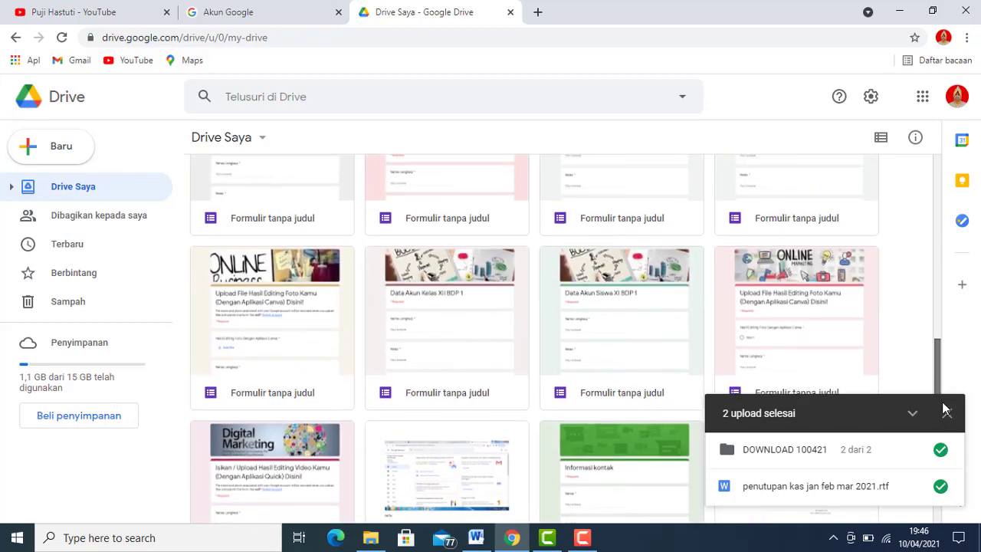
pyautogui.moveTo(935, 352); pyautogui.dragTo(924, 271)
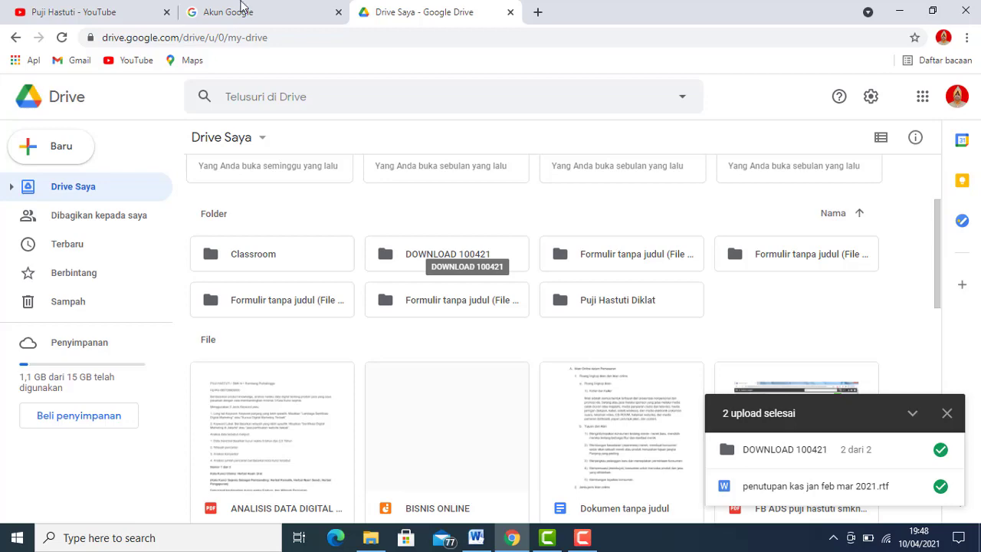
# Switch to the open YouTube channel page and bring up the Camtasia screen recorder
pyautogui.click(66, 17)
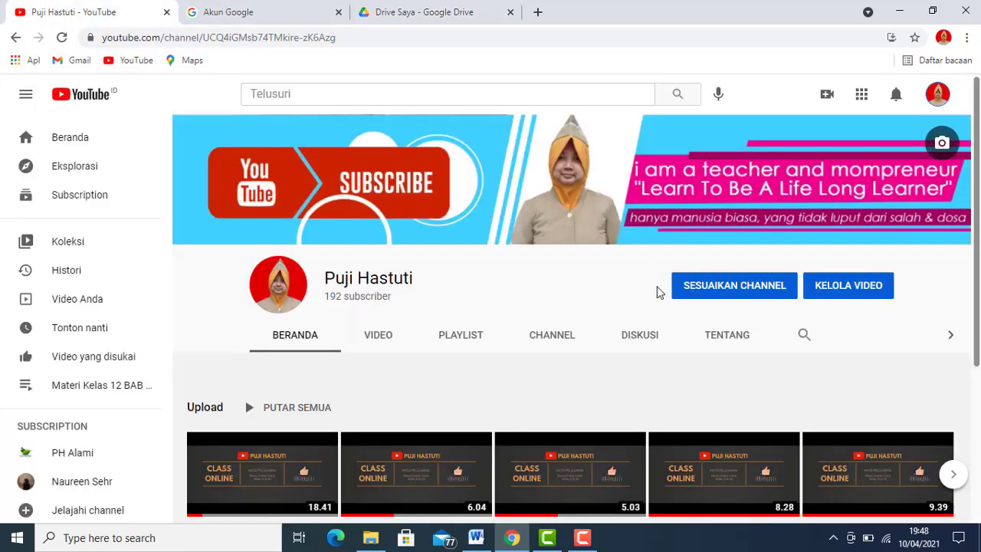
pyautogui.click(582, 539)
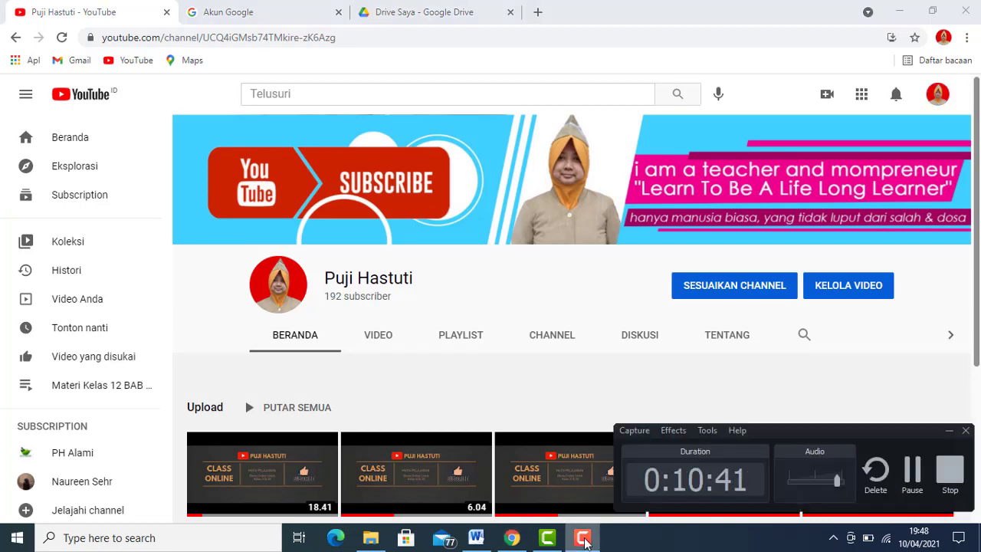